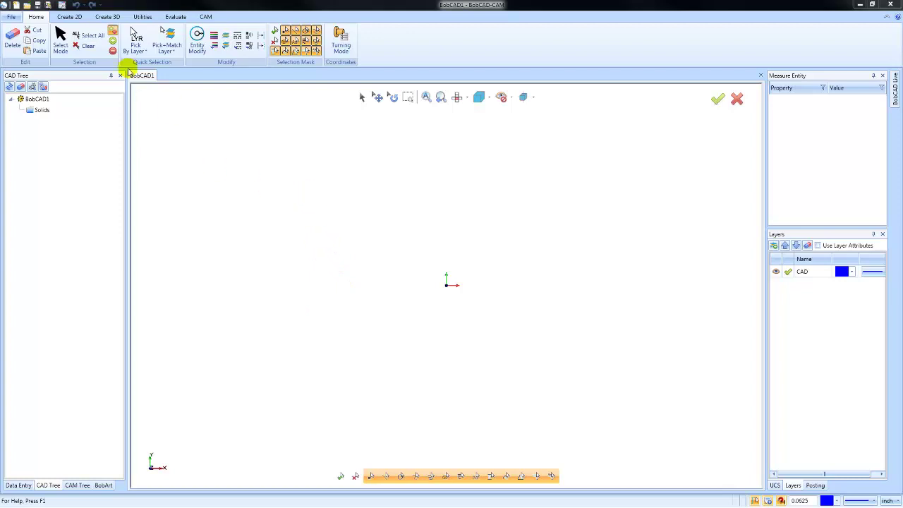
# Create a rectangle with Length 4 and Width 1 using the top-left base point at the origin
pyautogui.click(70, 17)
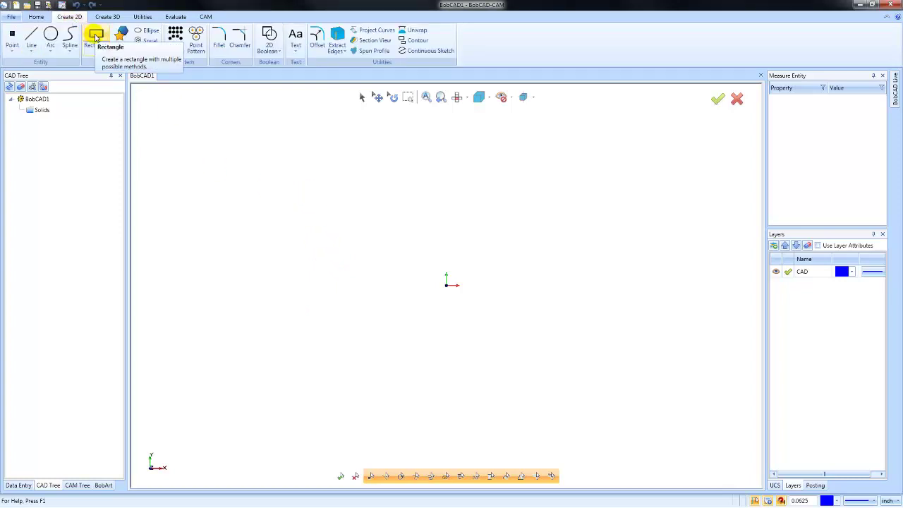
pyautogui.click(96, 36)
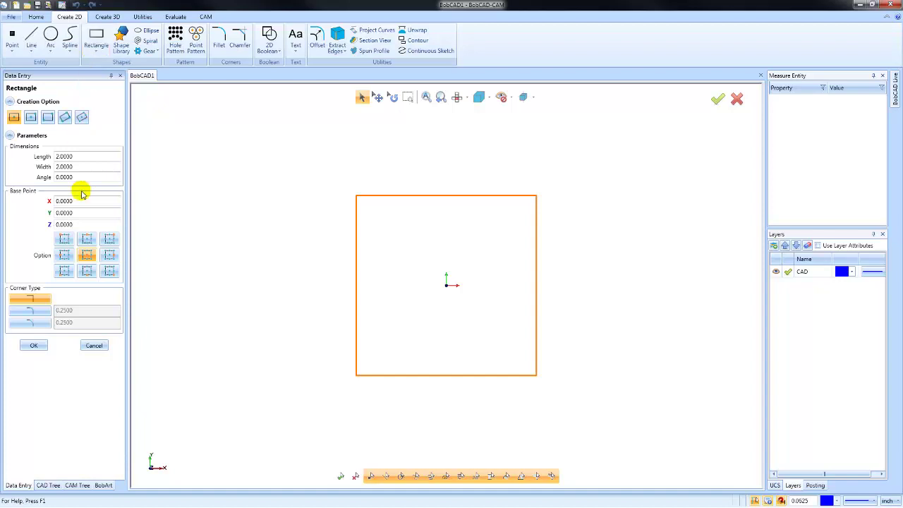
pyautogui.click(63, 240)
pyautogui.click(85, 156)
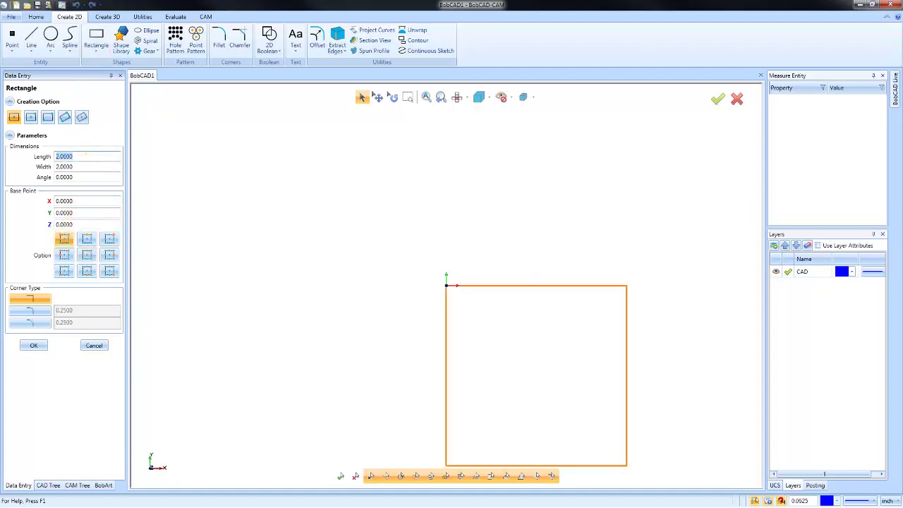
pyautogui.write('4')
pyautogui.press('Tab')
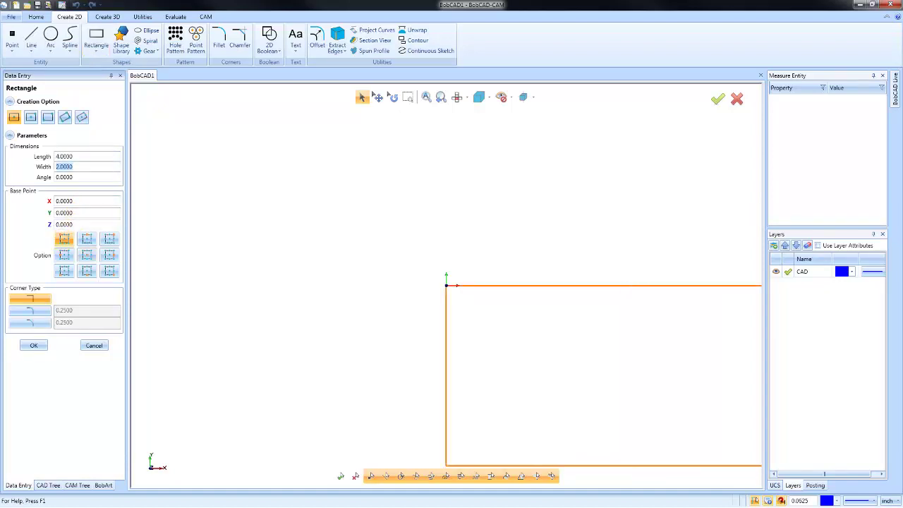
pyautogui.write('1')
pyautogui.press('Tab')
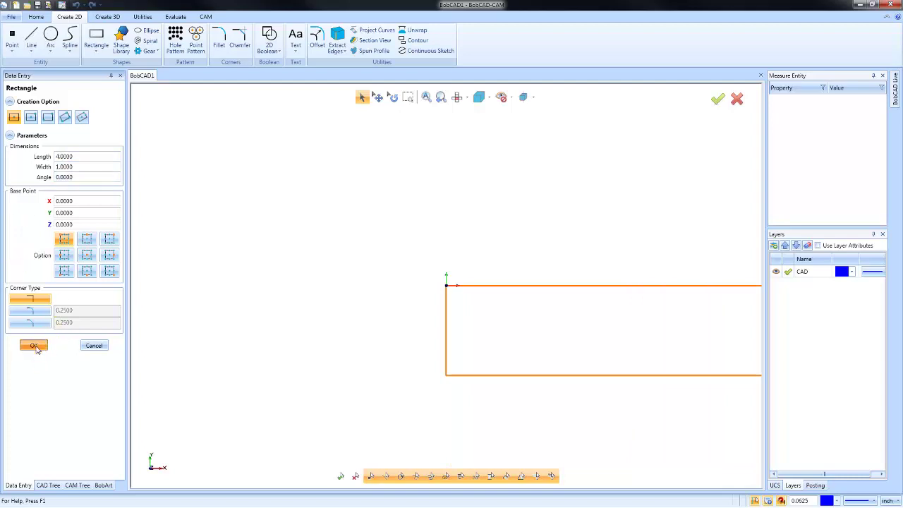
pyautogui.click(34, 346)
pyautogui.scroll(-2, 478, 302)
pyautogui.moveTo(540, 317); pyautogui.dragTo(442, 287, button='middle')
pyautogui.scroll(2, 411, 273)
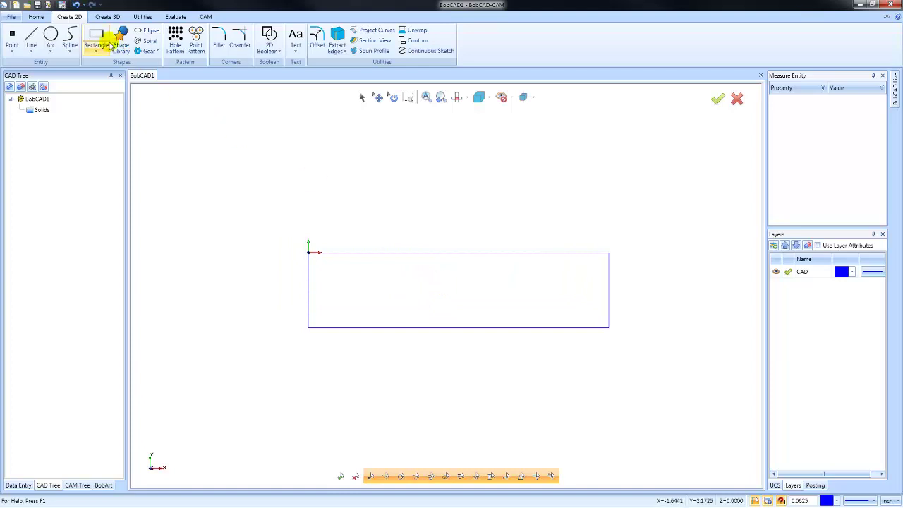
# Draw parallel lines 1 inch inside the rectangle's left and right edges
pyautogui.click(31, 36)
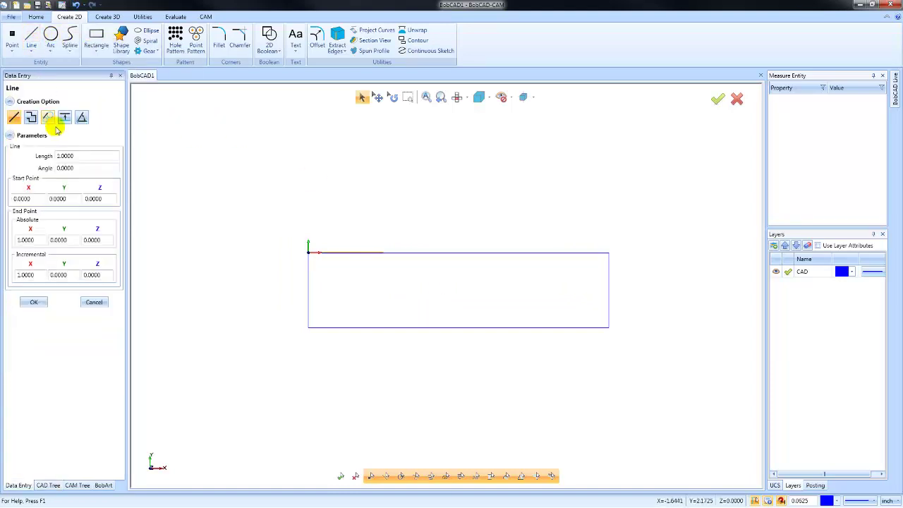
pyautogui.click(65, 117)
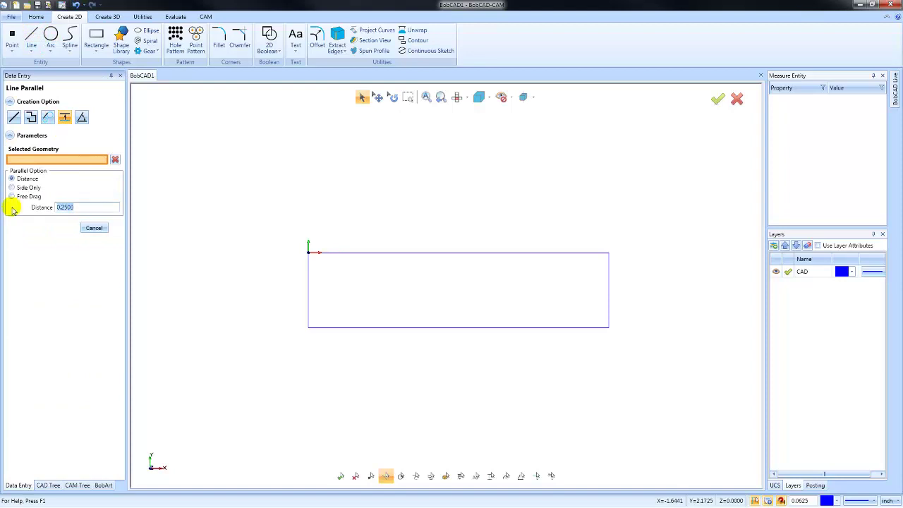
pyautogui.click(308, 276)
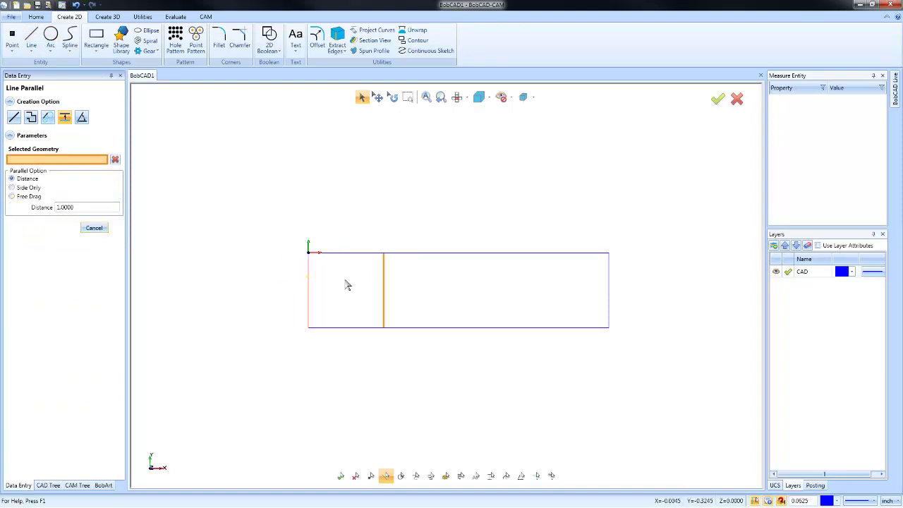
pyautogui.click(351, 280)
pyautogui.click(611, 279)
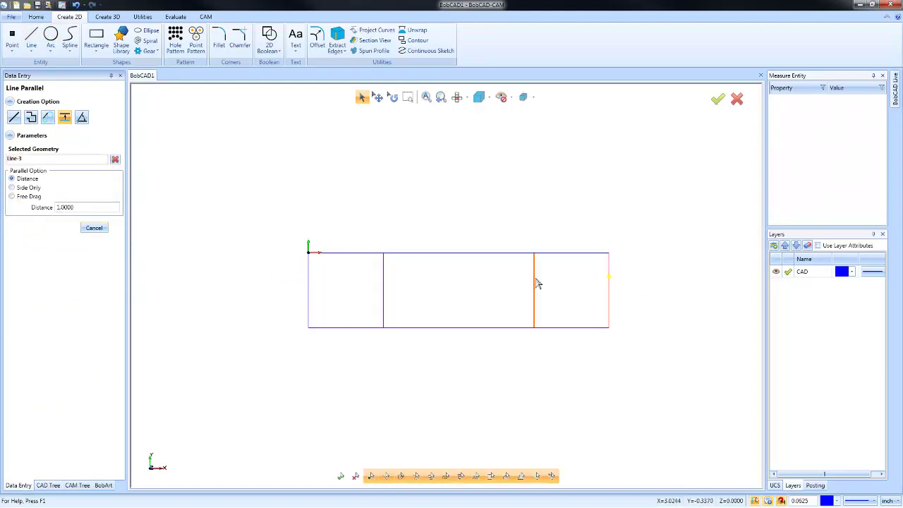
pyautogui.click(537, 283)
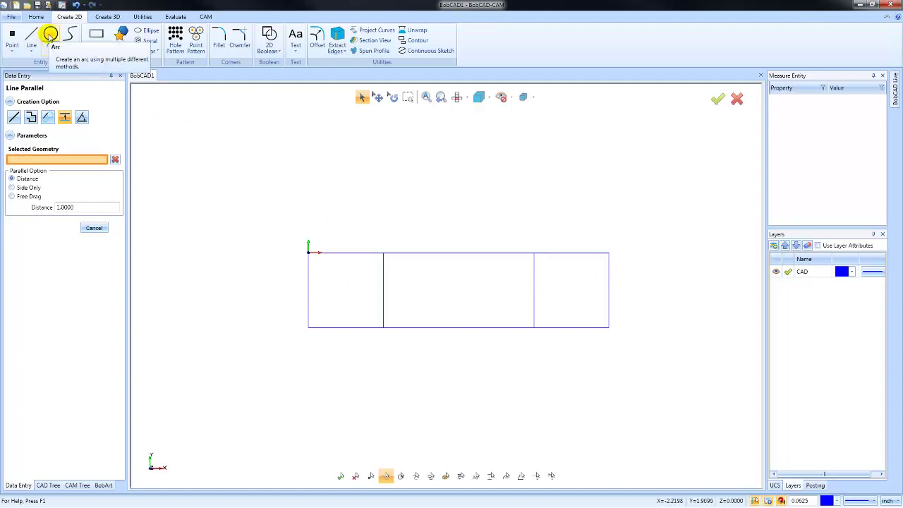
# Place two 0.25-radius circles at mid-height on the two vertical lines
pyautogui.click(50, 37)
pyautogui.click(64, 237)
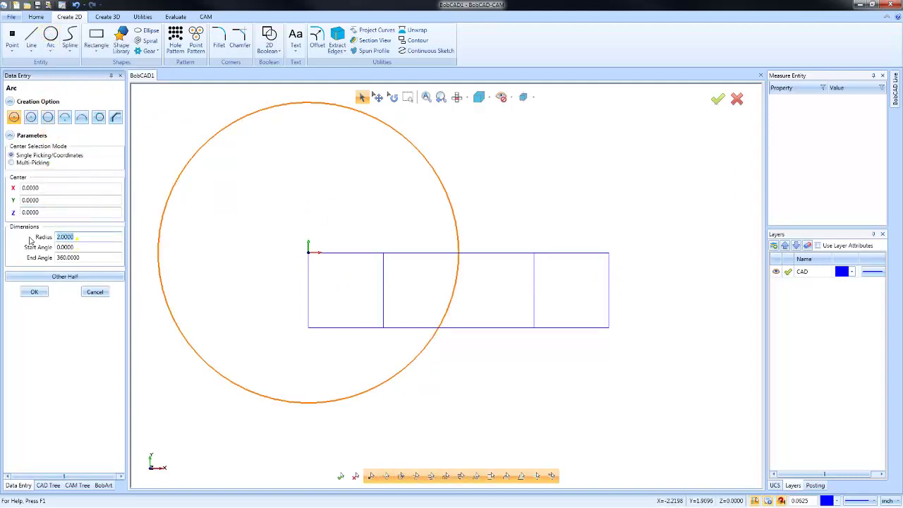
pyautogui.write('.25')
pyautogui.press('Tab')
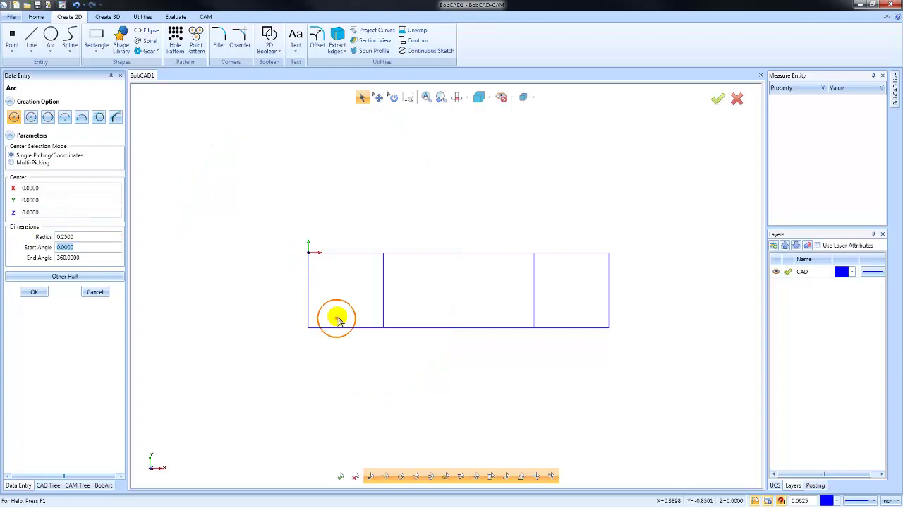
pyautogui.click(382, 293)
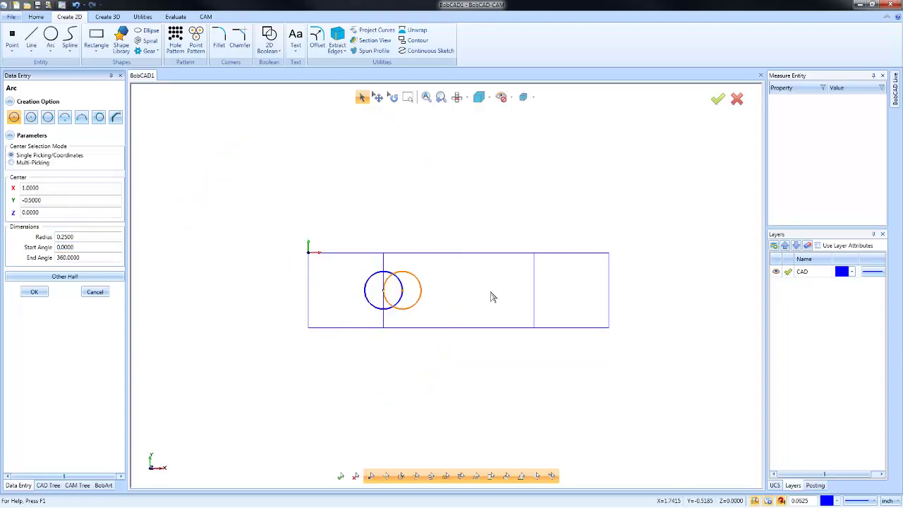
pyautogui.click(535, 293)
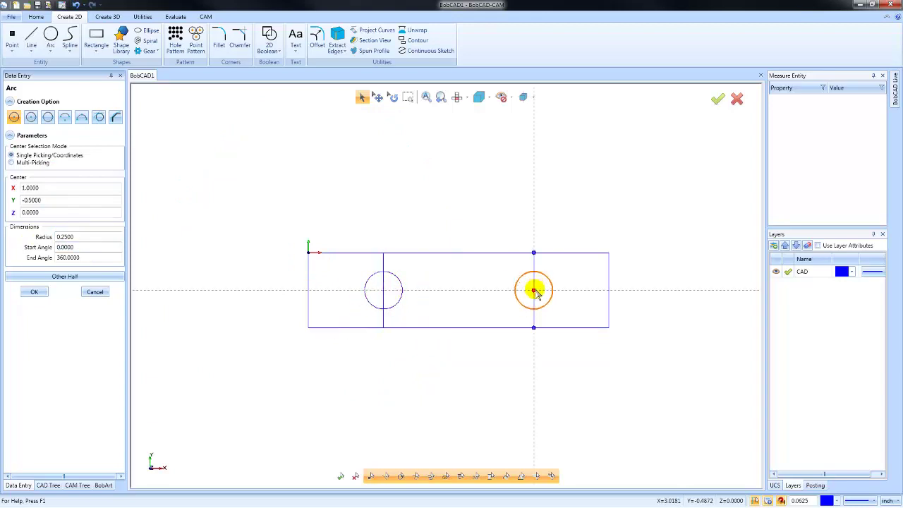
pyautogui.rightClick(389, 204)
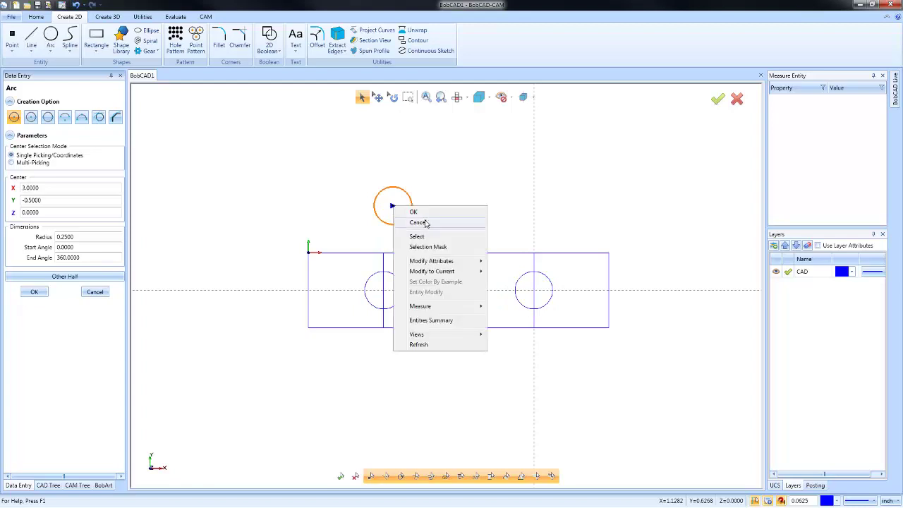
pyautogui.click(425, 223)
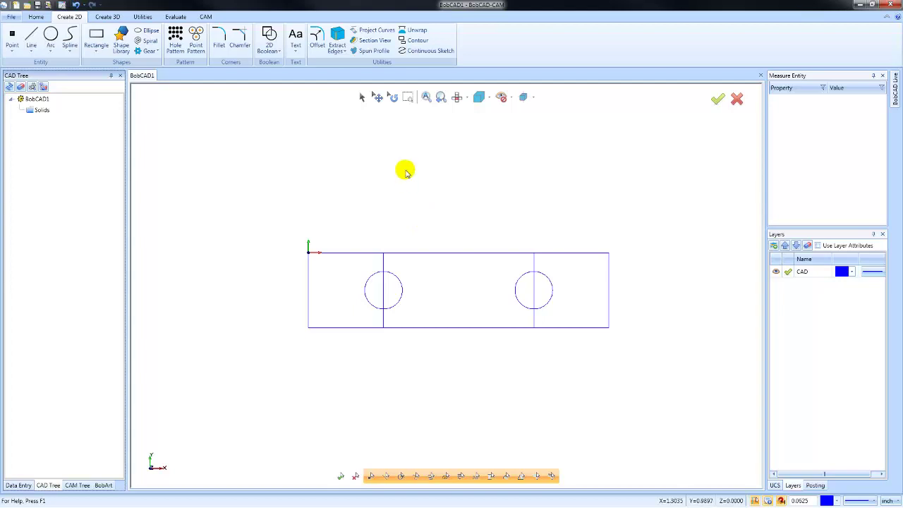
# Change the left circle's radius from 0.25 to 0.375 through Entity Modify
pyautogui.click(361, 97)
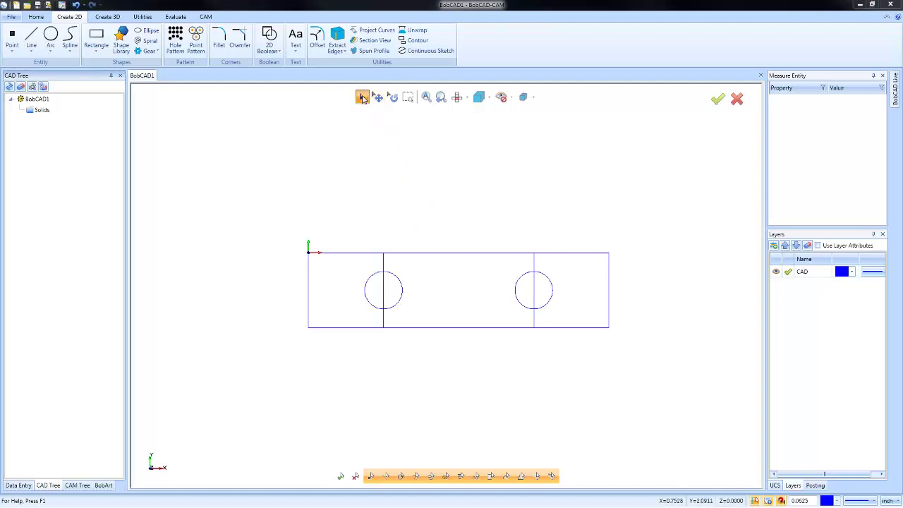
pyautogui.click(400, 277)
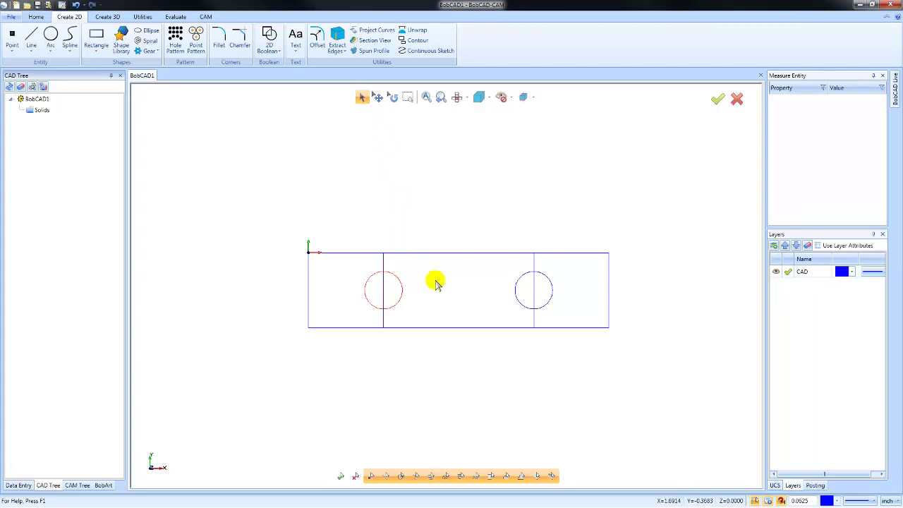
pyautogui.rightClick(436, 283)
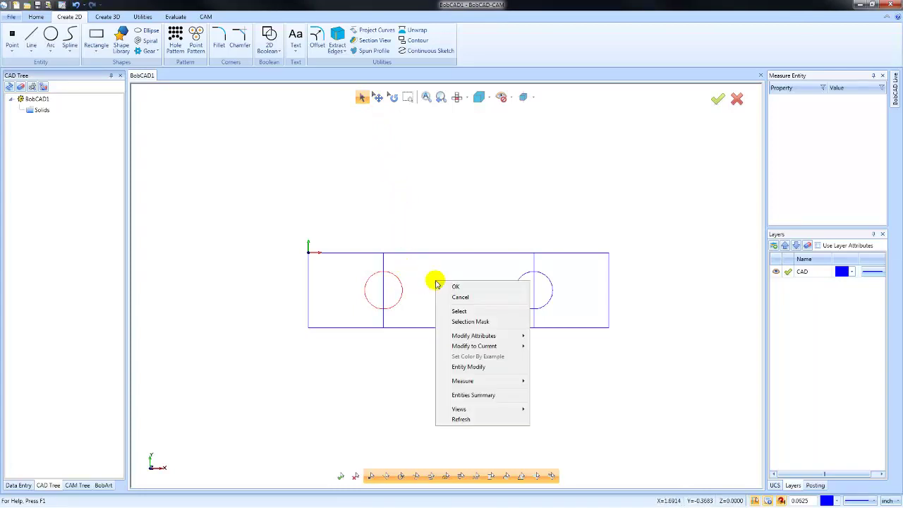
pyautogui.click(484, 367)
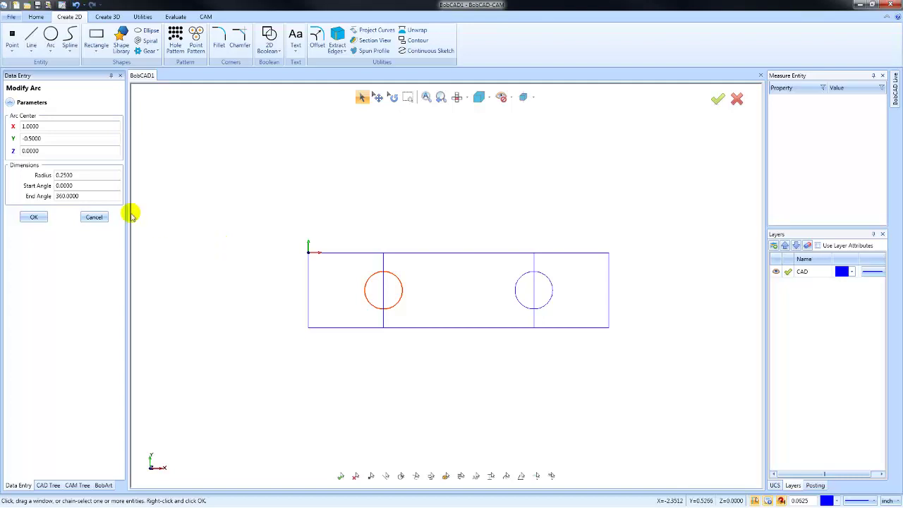
pyautogui.doubleClick(88, 175)
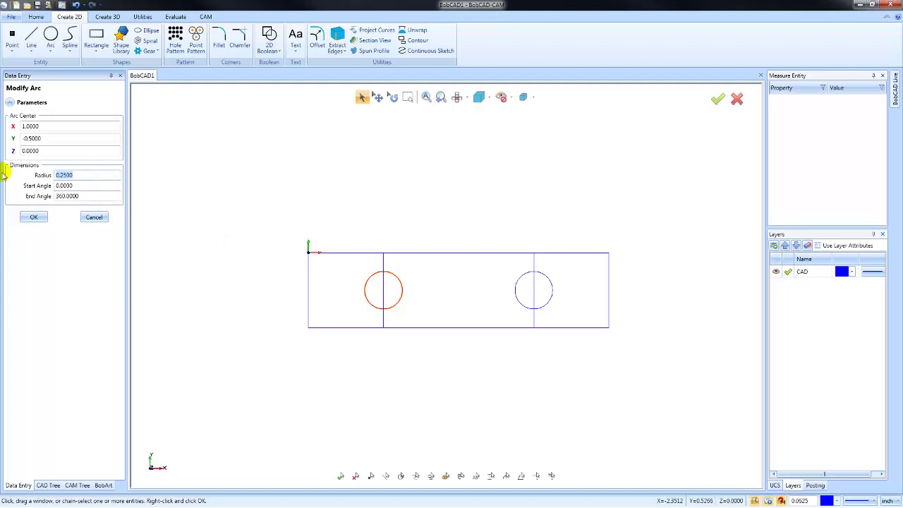
pyautogui.write('.375')
pyautogui.press('Tab')
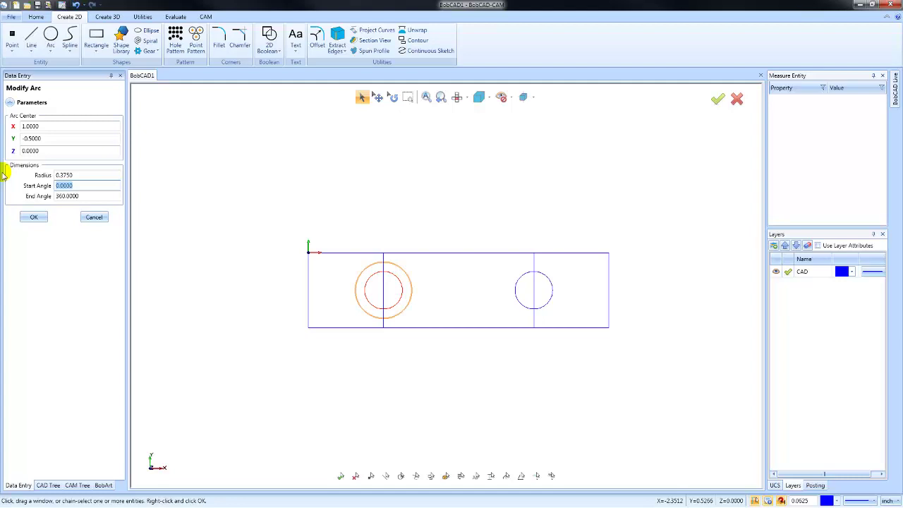
pyautogui.click(34, 217)
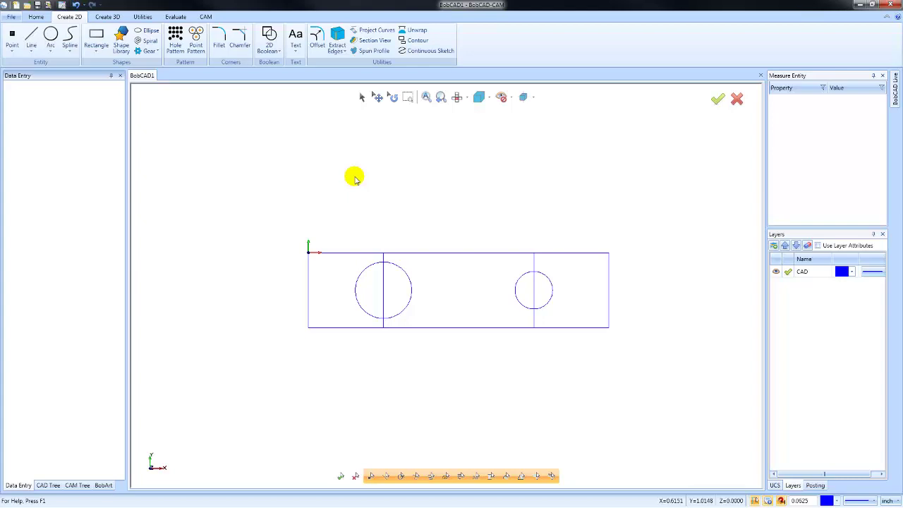
# Change the right circle's radius to 0.475 in Modify Arc, correcting a first 0.5 entry
pyautogui.click(362, 99)
pyautogui.click(521, 277)
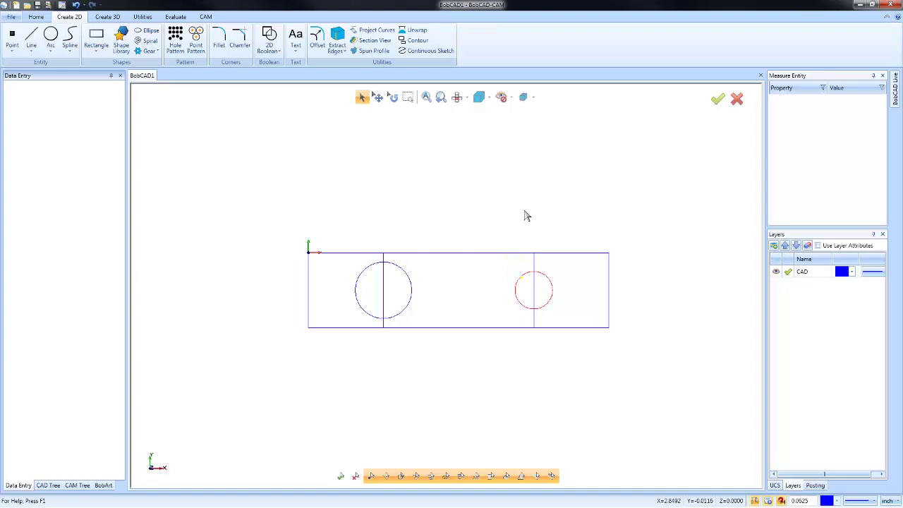
pyautogui.rightClick(541, 200)
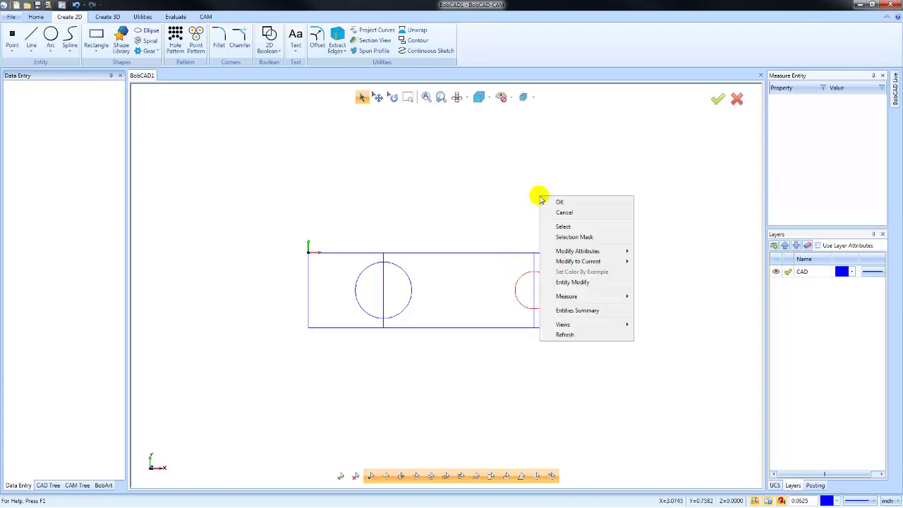
pyautogui.click(587, 283)
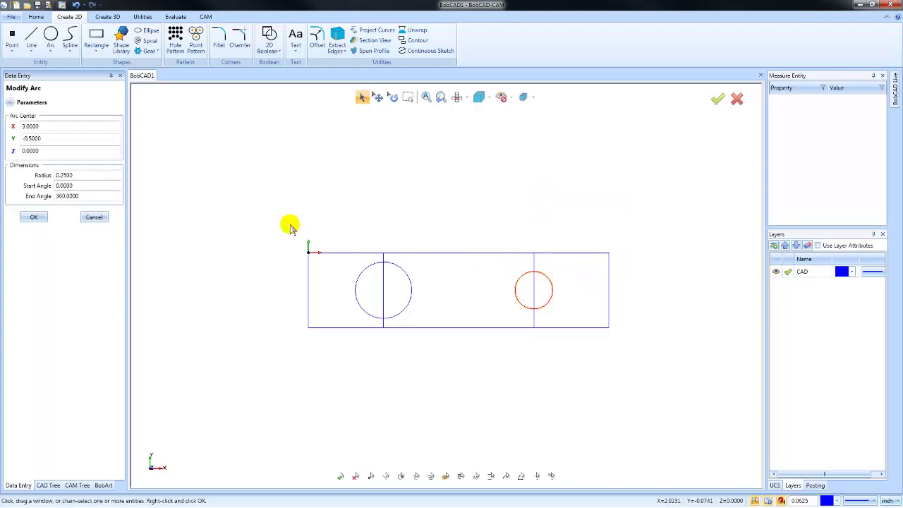
pyautogui.doubleClick(70, 175)
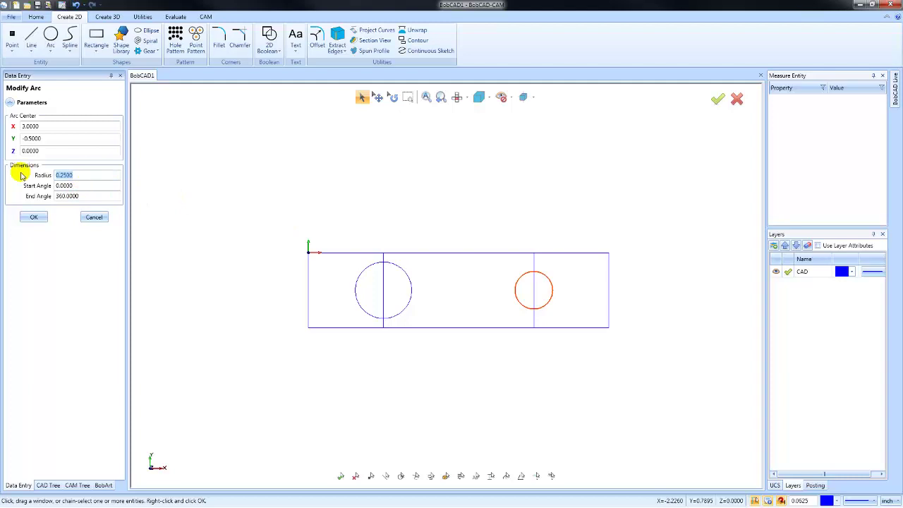
pyautogui.write('.5')
pyautogui.press('Tab')
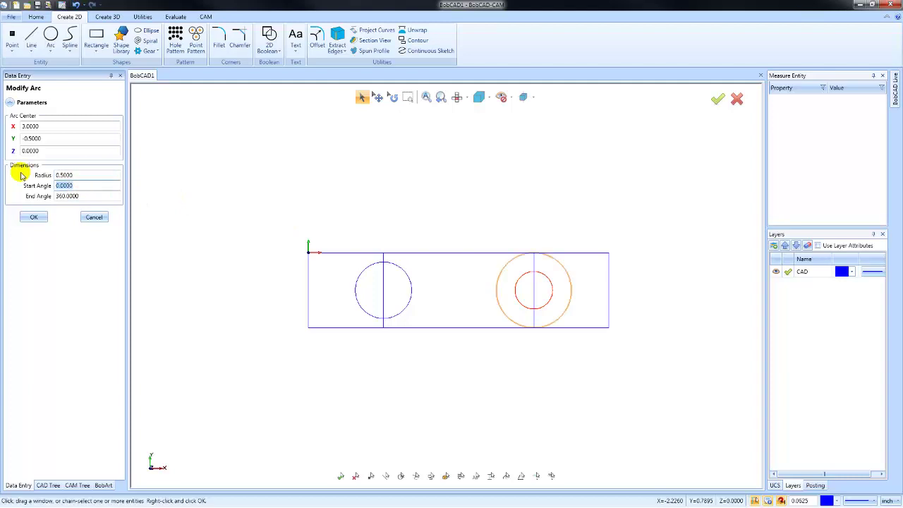
pyautogui.doubleClick(71, 175)
pyautogui.press('BackSpace')
pyautogui.write('.47')
pyautogui.press('Tab')
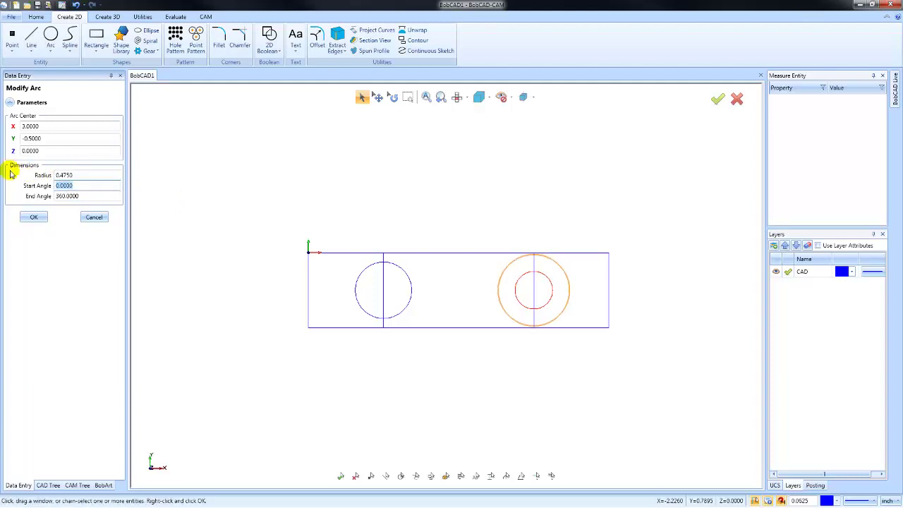
pyautogui.click(34, 216)
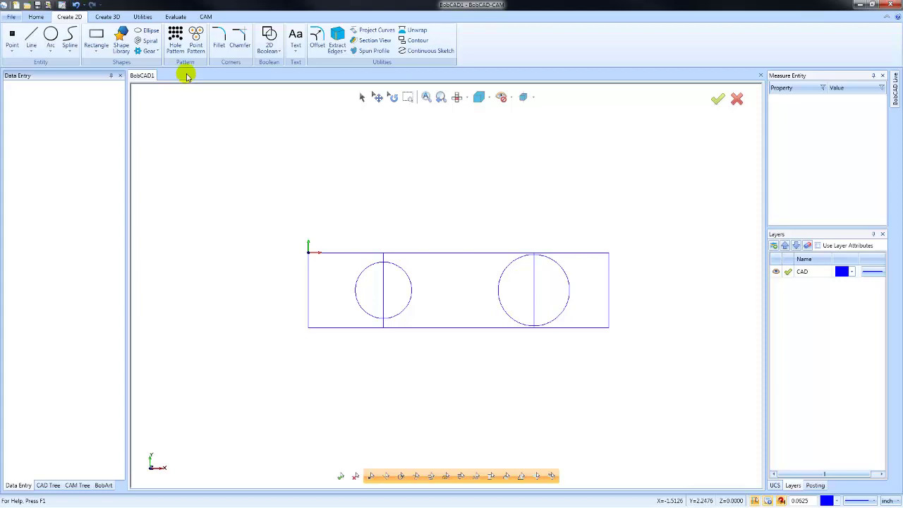
# With Trim Screen, extend the top edge past the right side and the right edge above the top
pyautogui.click(143, 17)
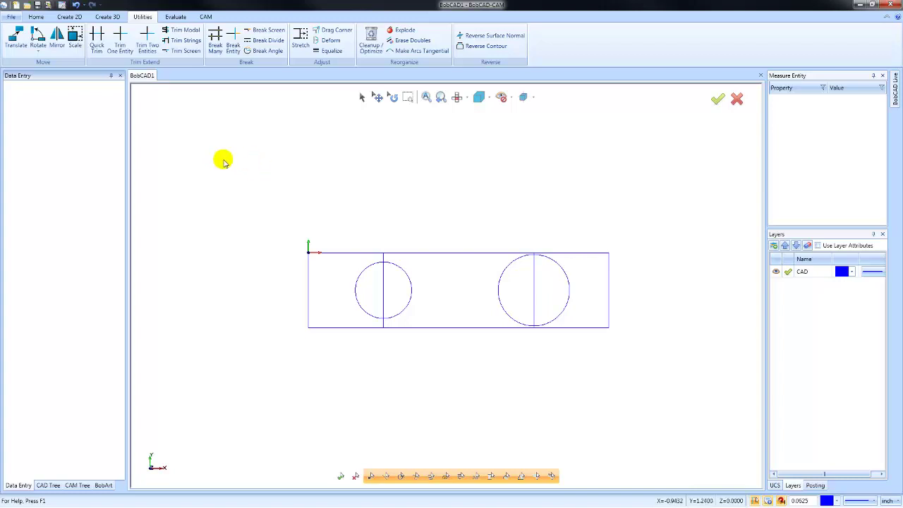
pyautogui.click(185, 51)
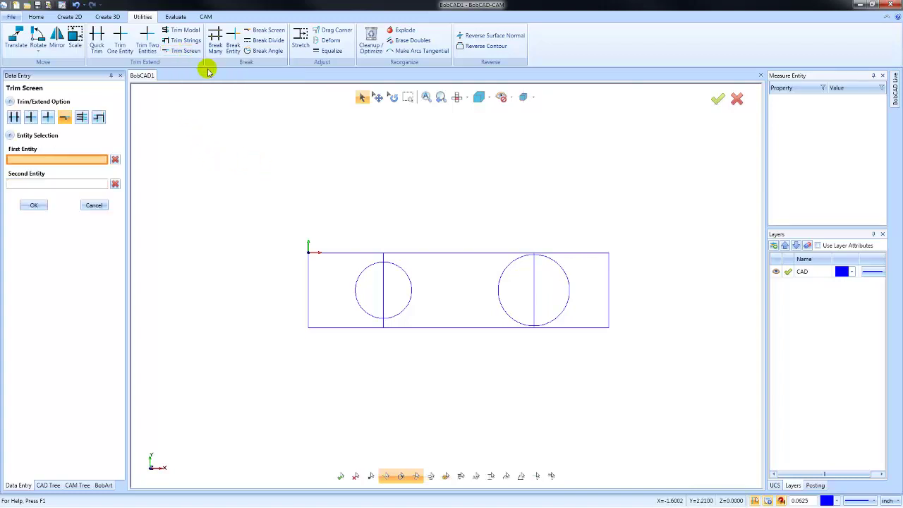
pyautogui.click(611, 256)
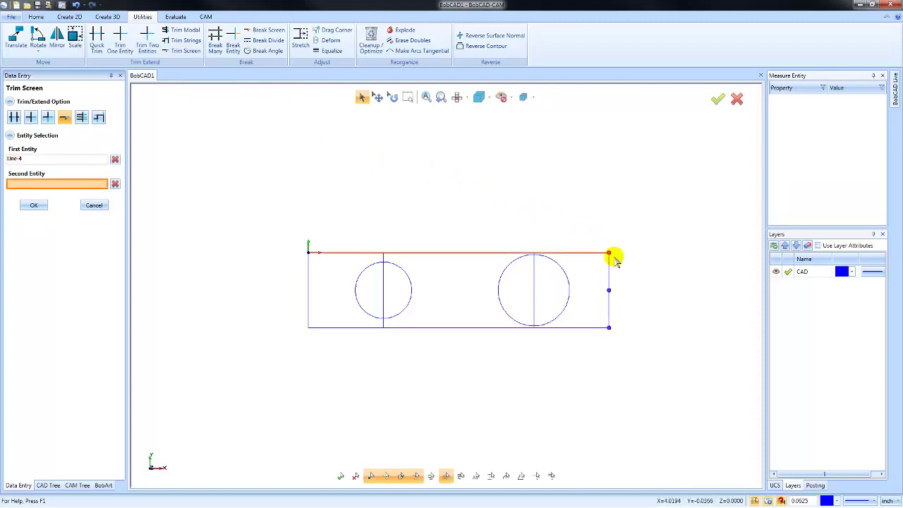
pyautogui.click(693, 261)
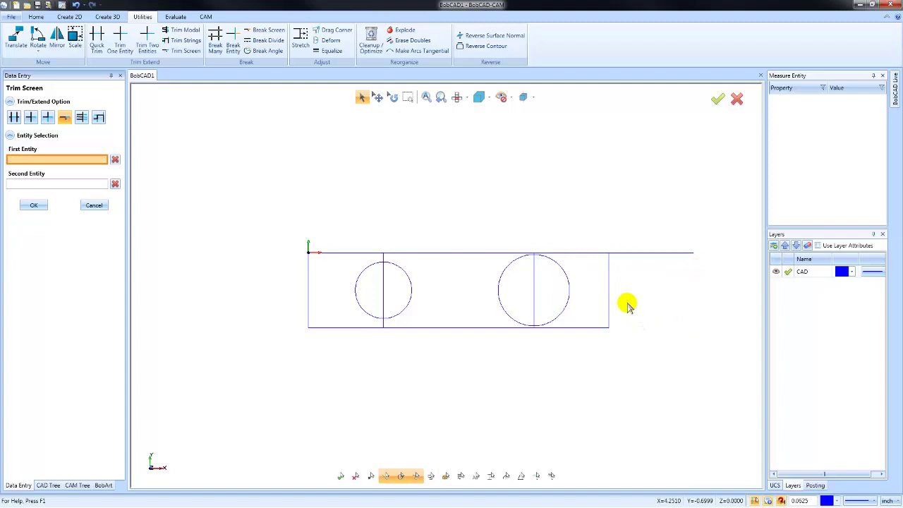
pyautogui.click(610, 262)
pyautogui.click(606, 203)
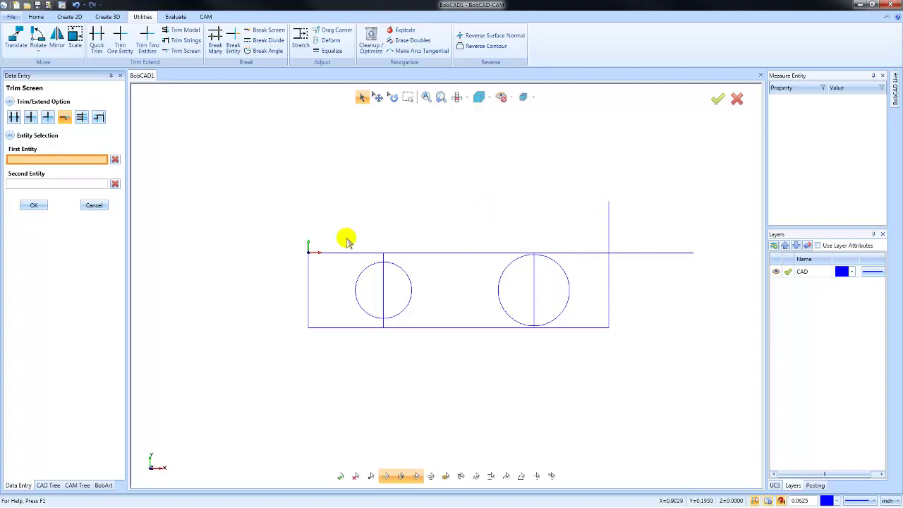
pyautogui.click(99, 205)
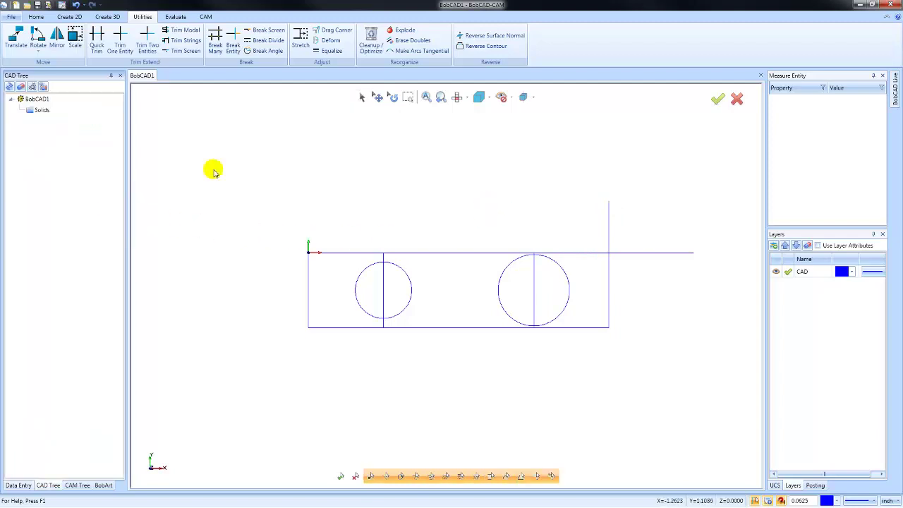
# Quick Trim the vertical line segments inside both circles and the two overhangs at the top-right corner
pyautogui.click(98, 49)
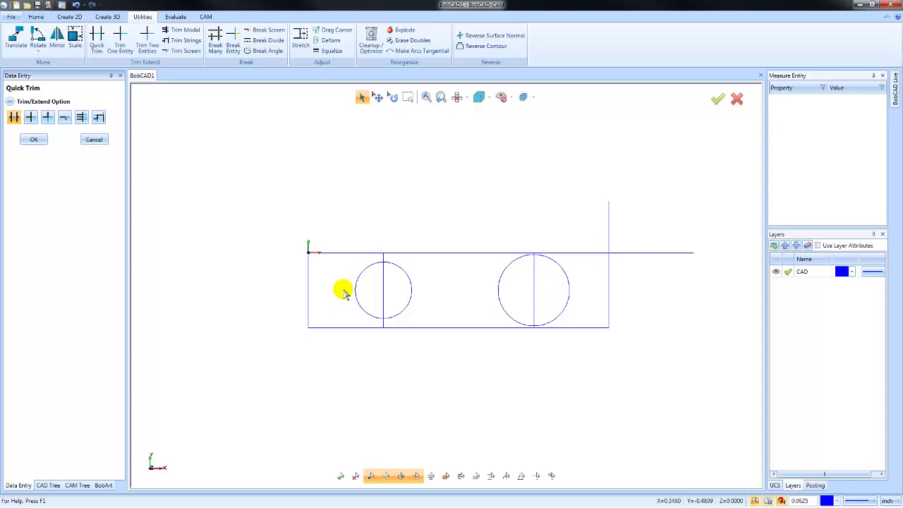
pyautogui.click(383, 293)
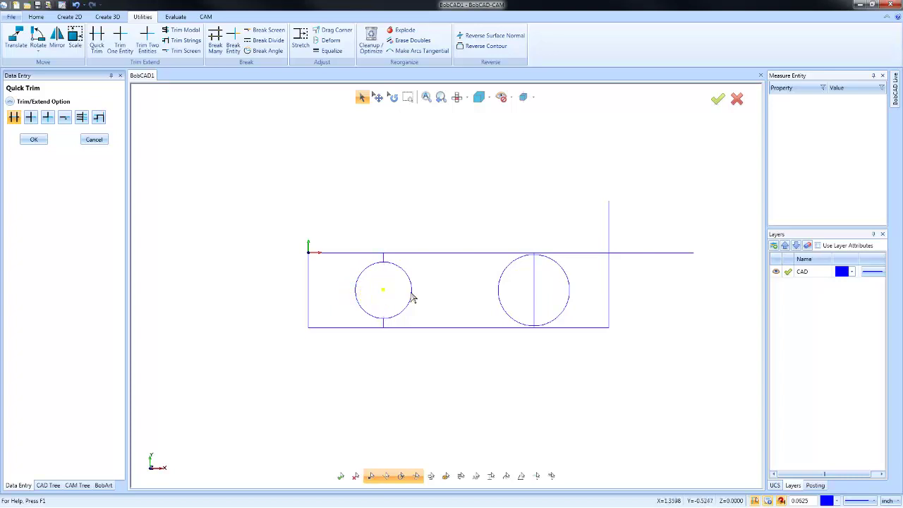
pyautogui.click(534, 292)
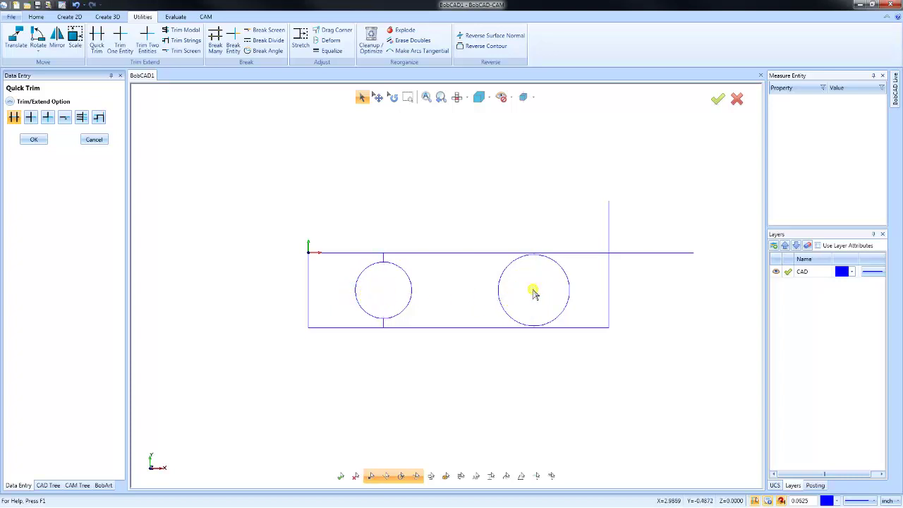
pyautogui.click(626, 255)
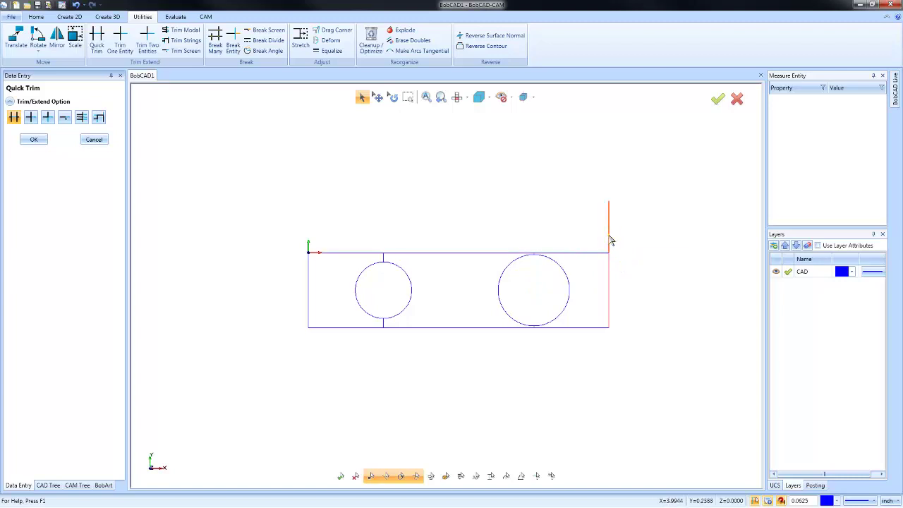
pyautogui.click(610, 237)
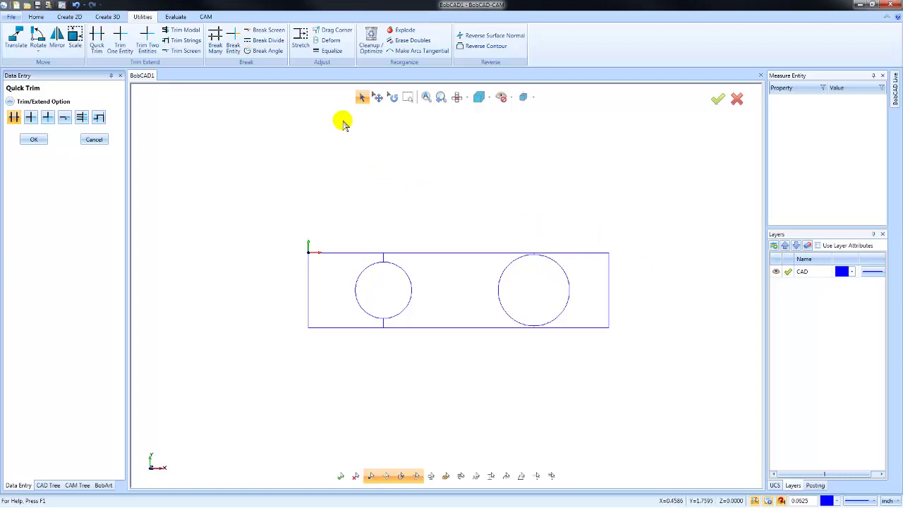
# Window-select the rectangle's right end and stretch it 0.5 in X to reach 4.5
pyautogui.click(302, 46)
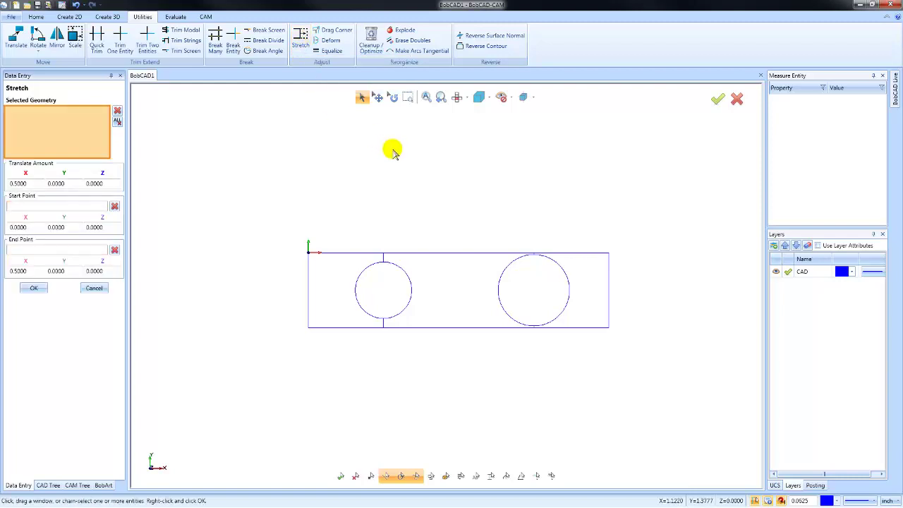
pyautogui.moveTo(591, 237)
pyautogui.mouseDown()
pyautogui.moveTo(623, 343)
pyautogui.moveTo(603, 349)
pyautogui.moveTo(651, 299)
pyautogui.moveTo(647, 289)
pyautogui.mouseUp()
pyautogui.moveTo(720, 294); pyautogui.dragTo(628, 291)
pyautogui.click(628, 291)
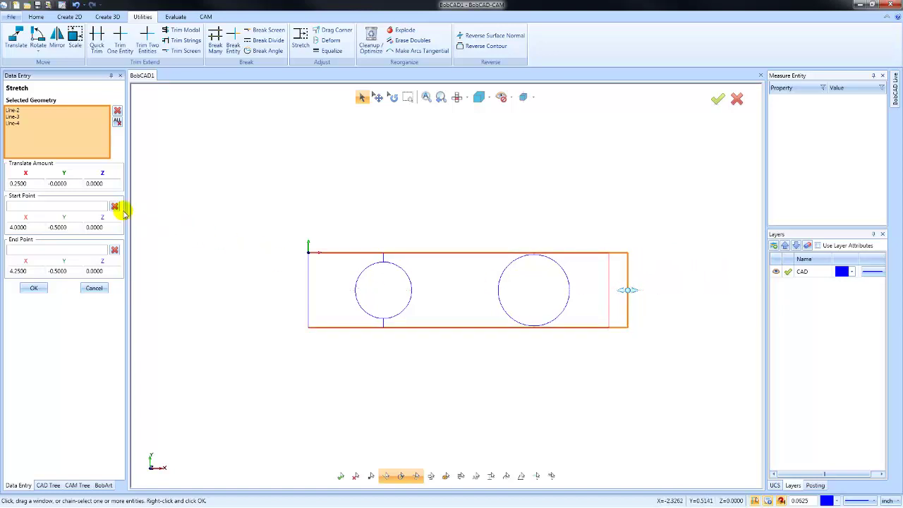
pyautogui.write('0.5')
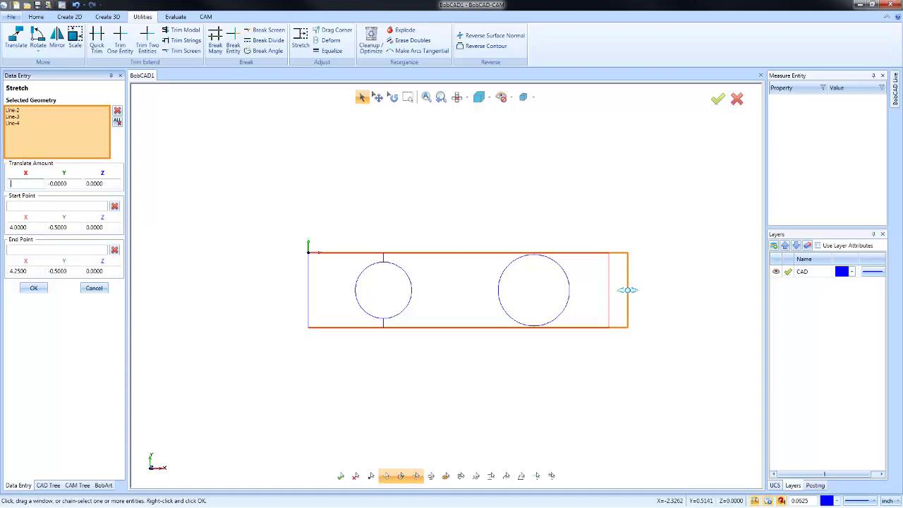
pyautogui.press('Tab')
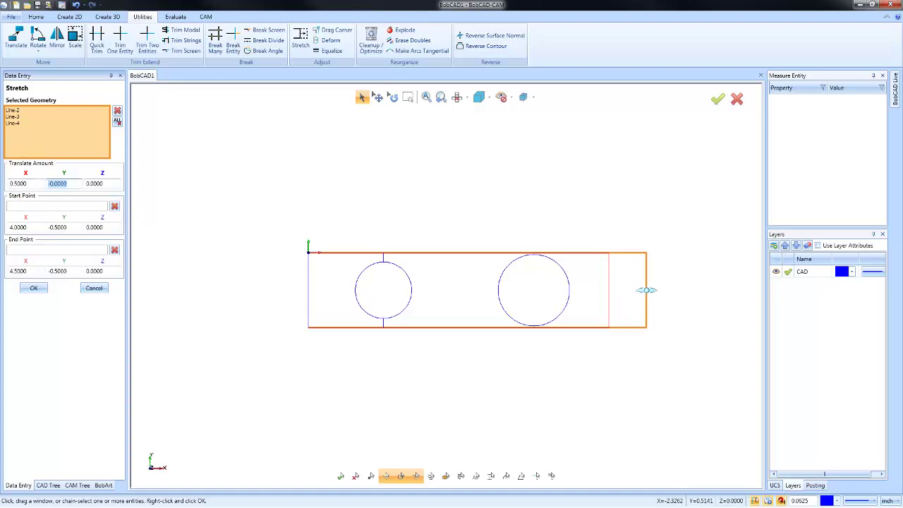